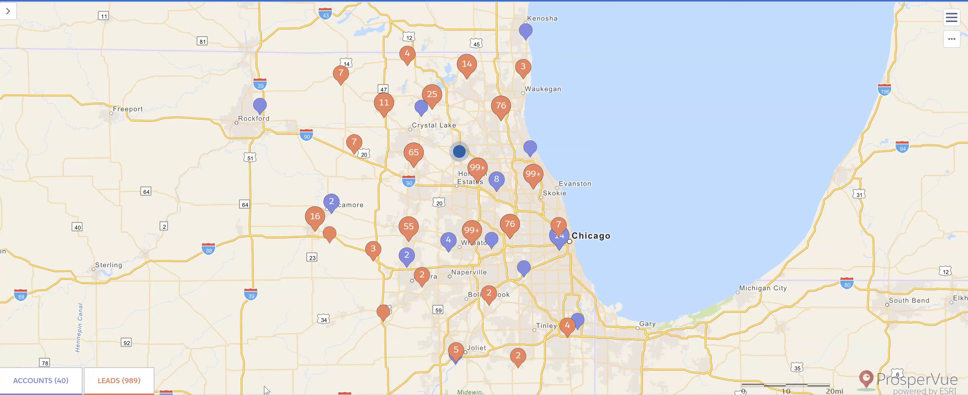
# Review the account records table for the mapped accounts and collapse it.
pyautogui.click(45, 381)
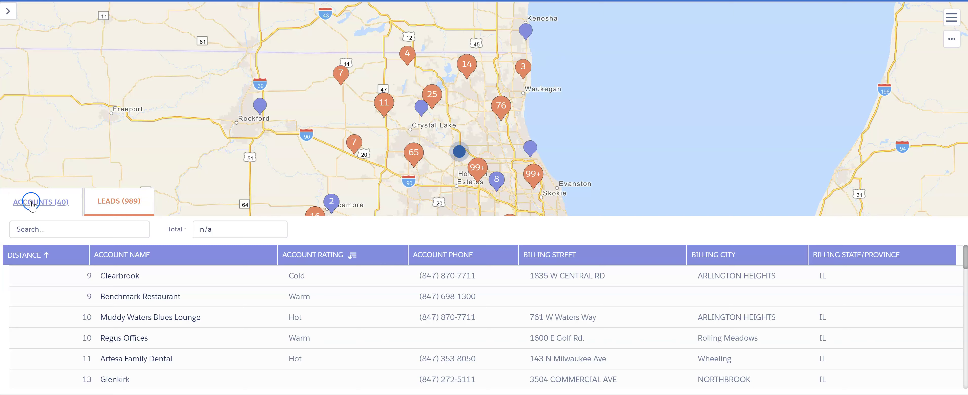
pyautogui.click(52, 203)
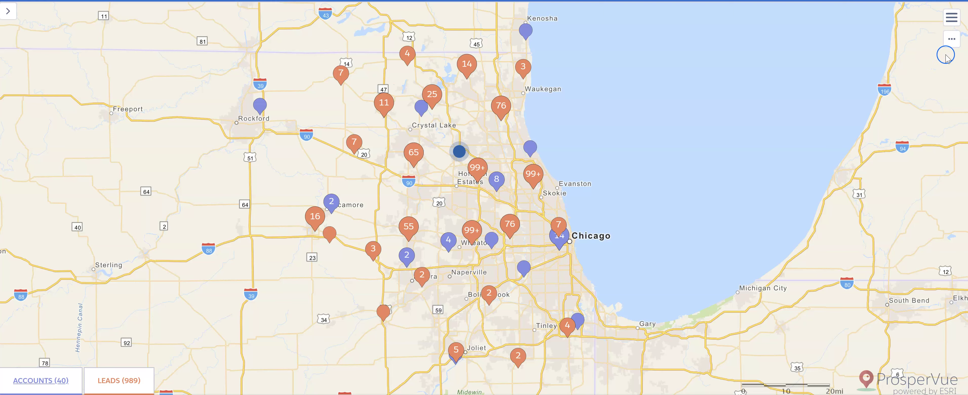
# Start a list view export of Account records, leaving out Artesa Family Dental and Glenkirk.
pyautogui.click(951, 39)
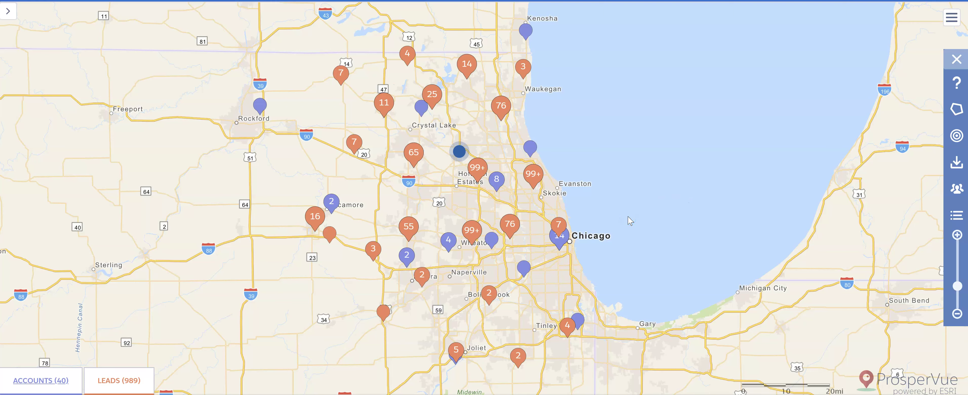
pyautogui.click(954, 216)
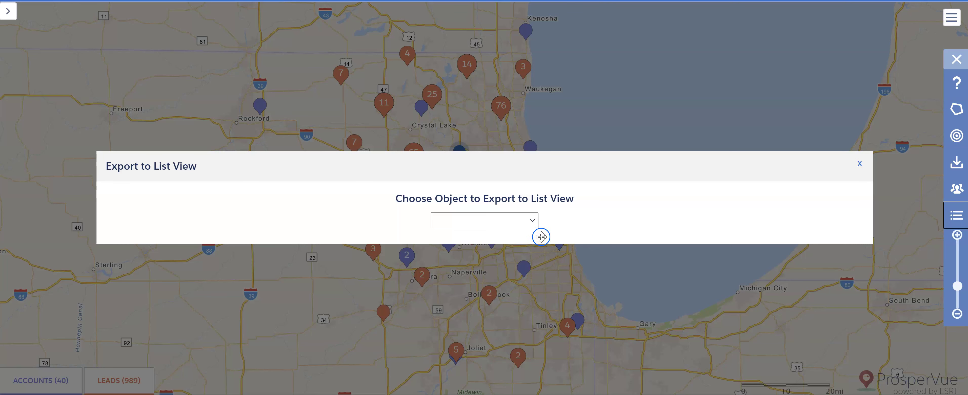
pyautogui.click(533, 221)
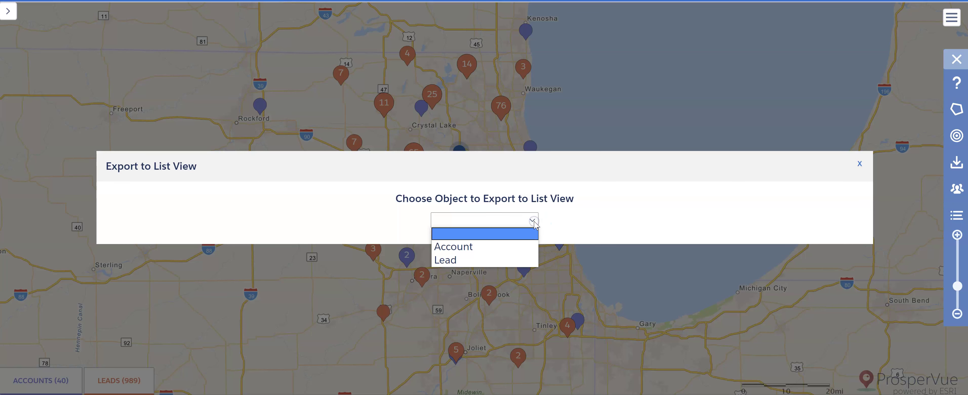
pyautogui.click(512, 245)
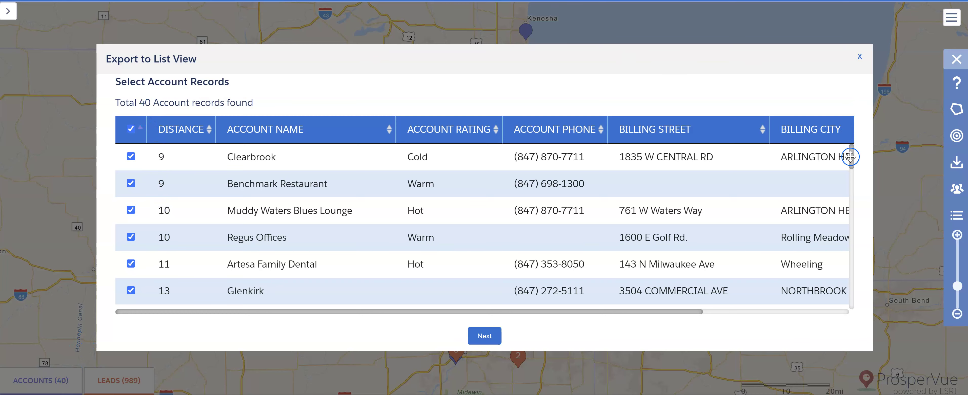
pyautogui.moveTo(851, 156); pyautogui.dragTo(846, 123)
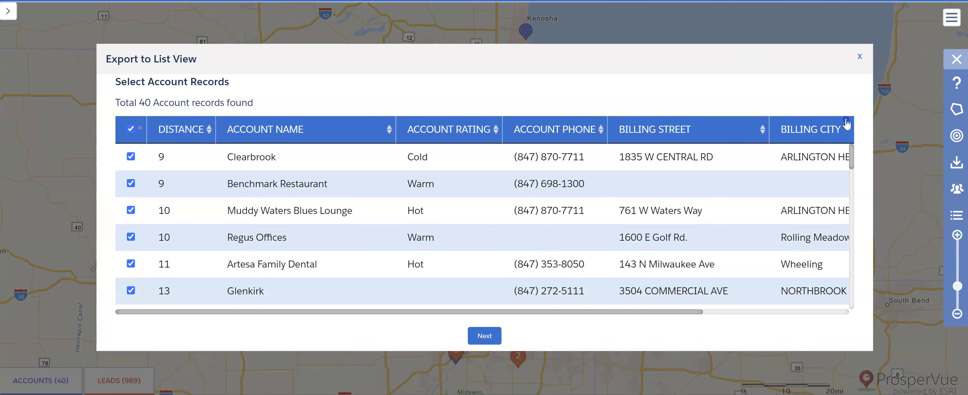
pyautogui.click(131, 265)
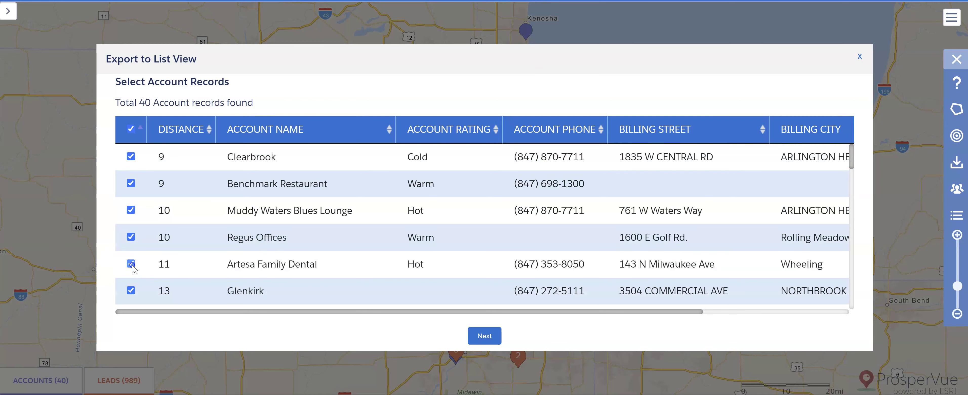
pyautogui.click(131, 290)
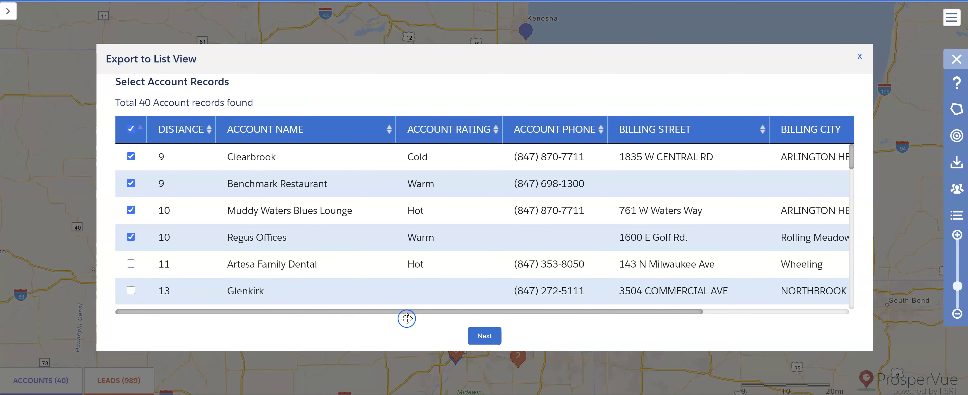
pyautogui.click(486, 336)
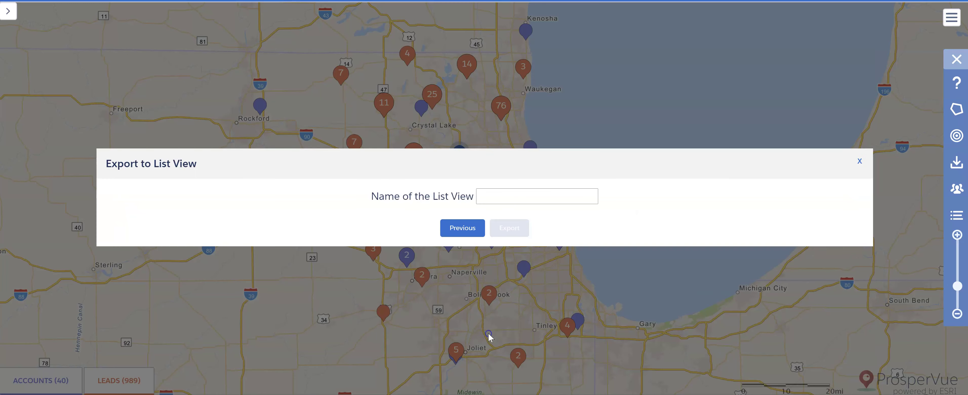
# Try to export the selected accounts to a list view named "Account List".
pyautogui.click(502, 198)
pyautogui.write('Account')
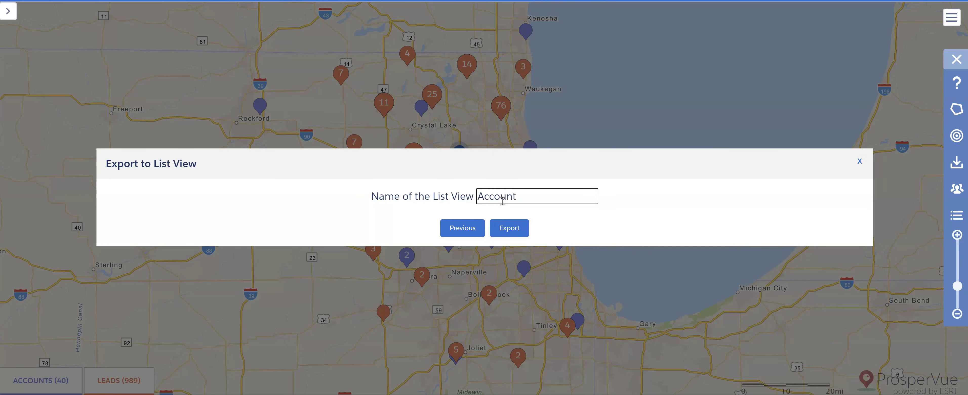
pyautogui.write(' List')
pyautogui.click(522, 229)
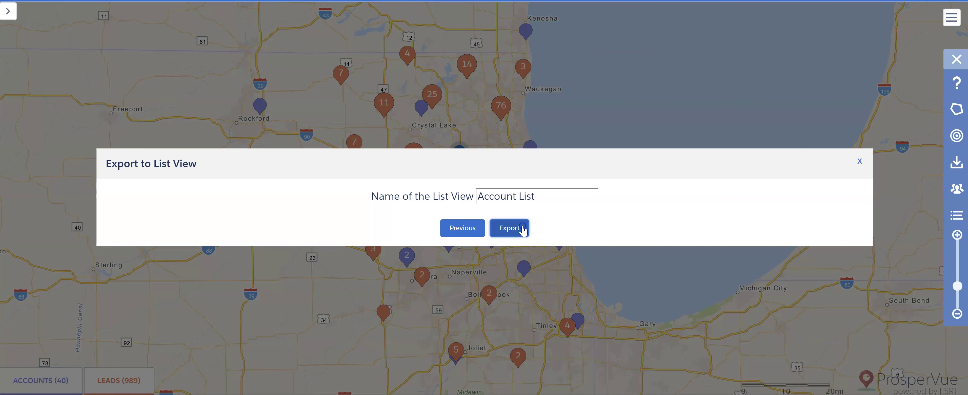
pyautogui.click(553, 114)
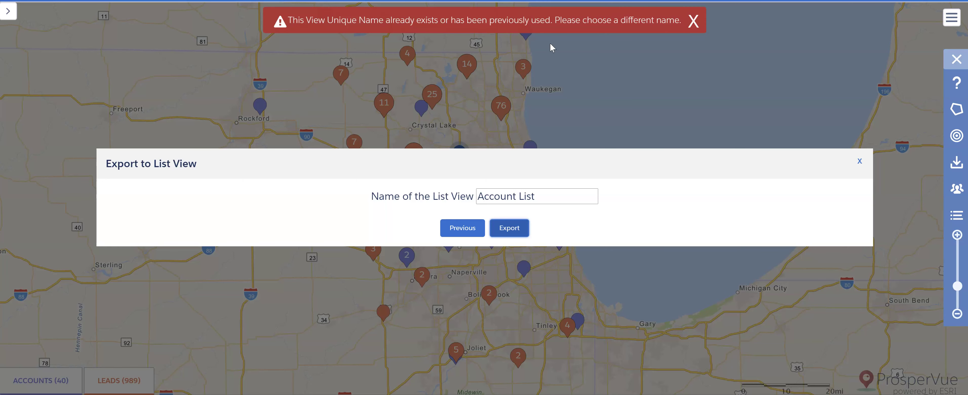
# Export the selected accounts to a list view named "Very Unique Account List", open that list and dismiss the error banner.
pyautogui.tripleClick(543, 194)
pyautogui.write('V')
pyautogui.press('BackSpace')
pyautogui.write('Very Unique')
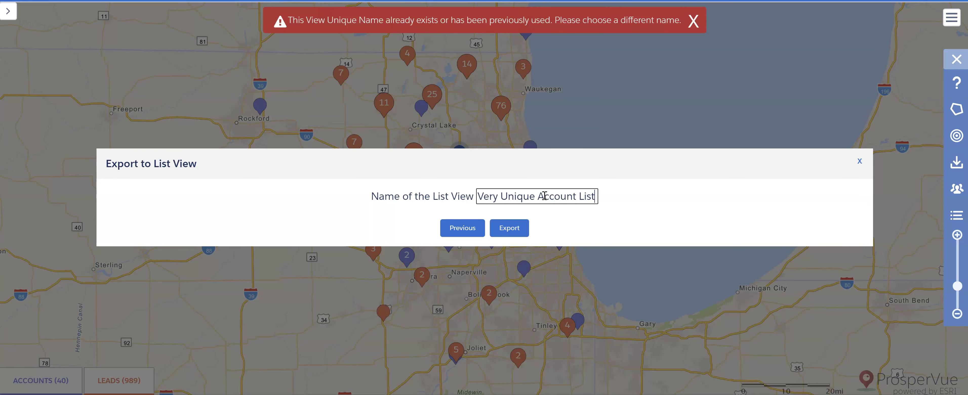
pyautogui.click(509, 230)
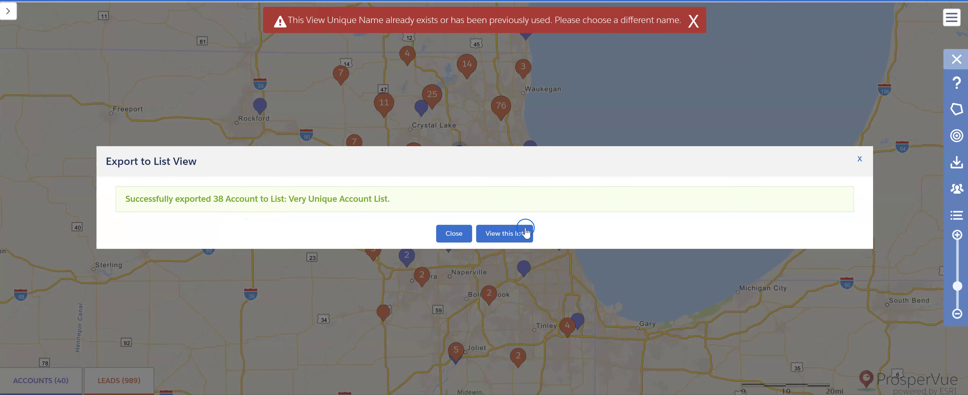
pyautogui.click(525, 241)
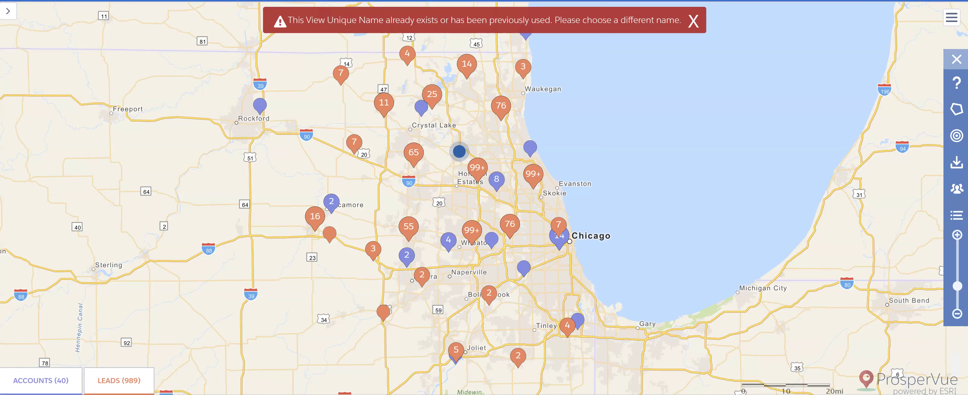
pyautogui.click(694, 21)
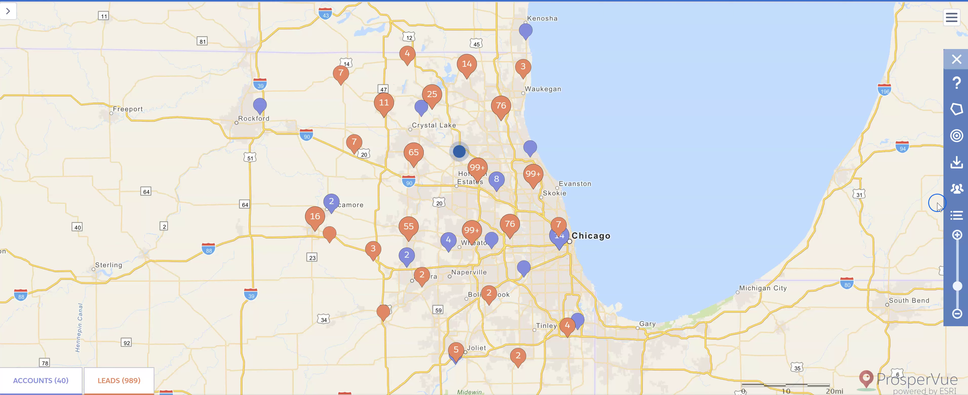
# Turn off pin clustering to view the individual pins across the Chicago area, and cluster them again.
pyautogui.click(957, 191)
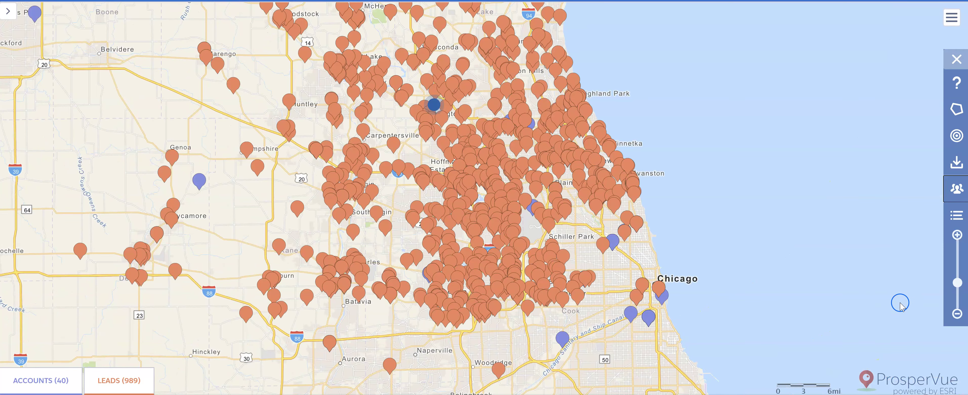
pyautogui.click(957, 315)
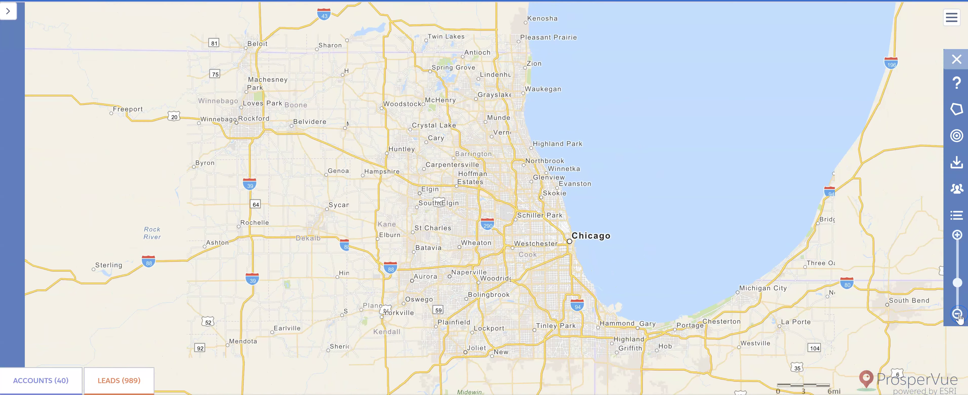
pyautogui.click(717, 278)
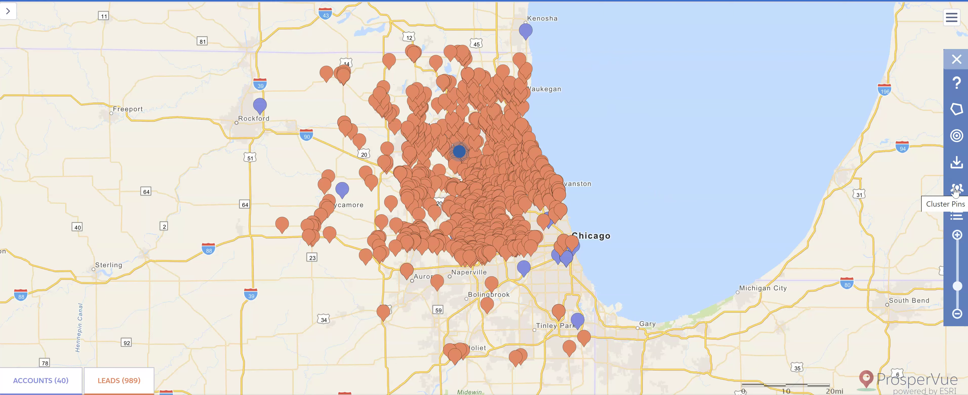
pyautogui.moveTo(515, 202)
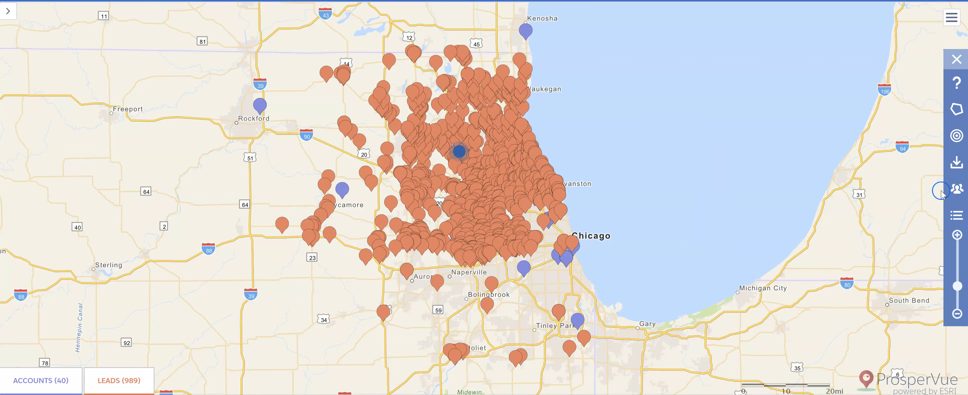
pyautogui.click(957, 191)
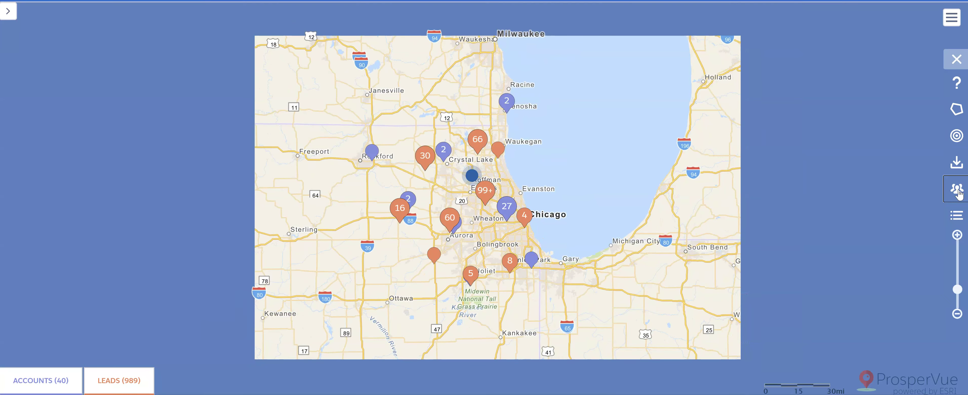
# Draw a rectangular selection around the clustered pins at downtown Chicago.
pyautogui.click(957, 236)
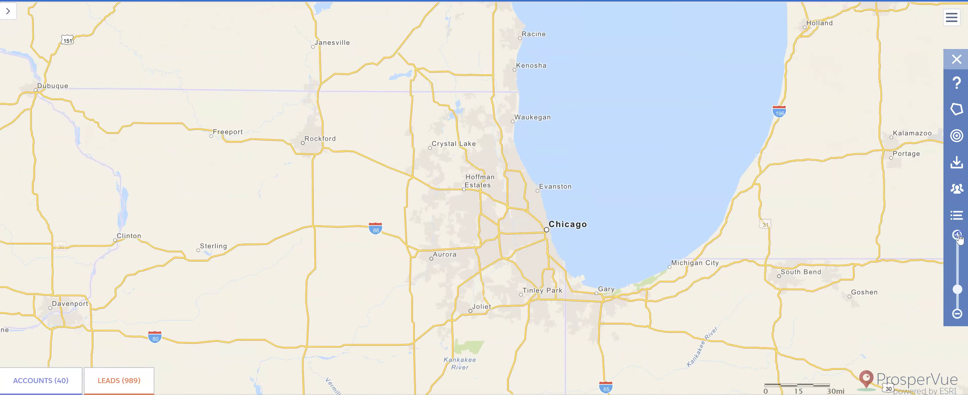
pyautogui.click(957, 235)
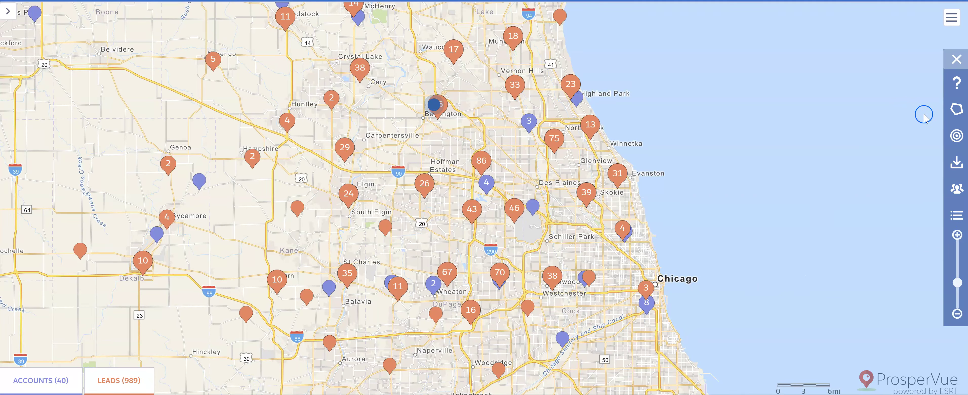
pyautogui.click(955, 109)
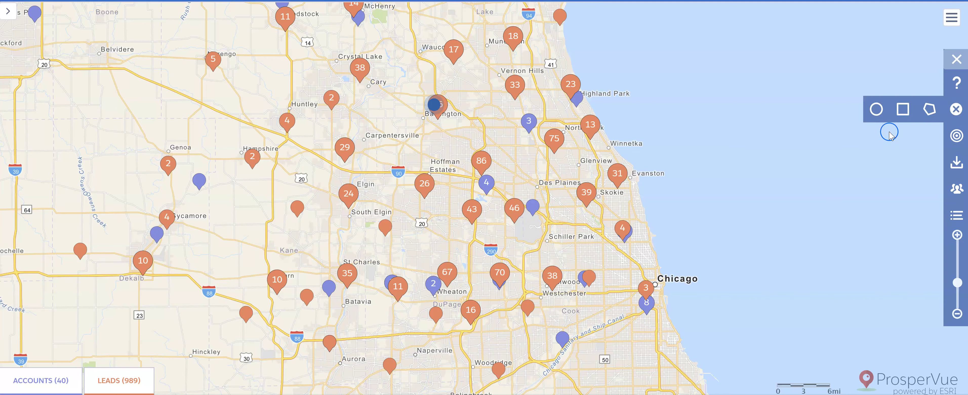
pyautogui.click(956, 109)
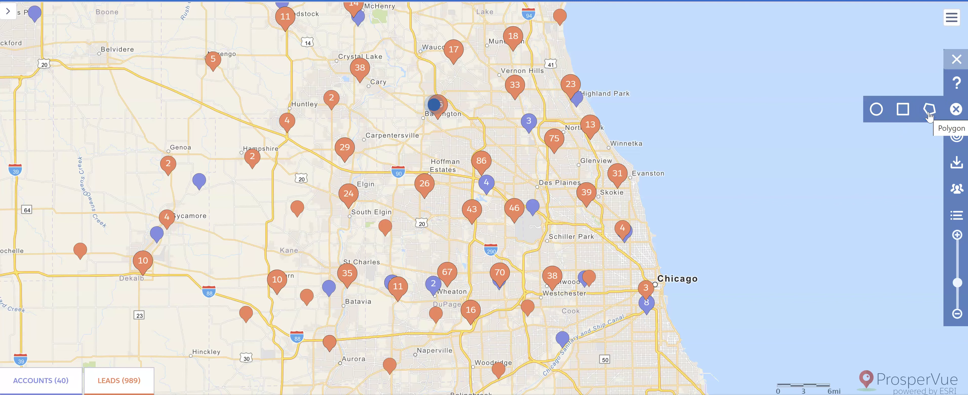
pyautogui.click(903, 111)
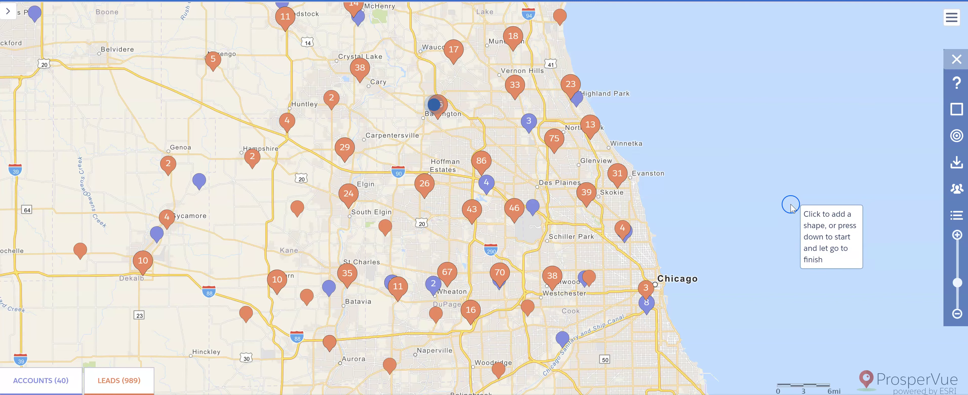
pyautogui.moveTo(621, 262); pyautogui.dragTo(705, 330)
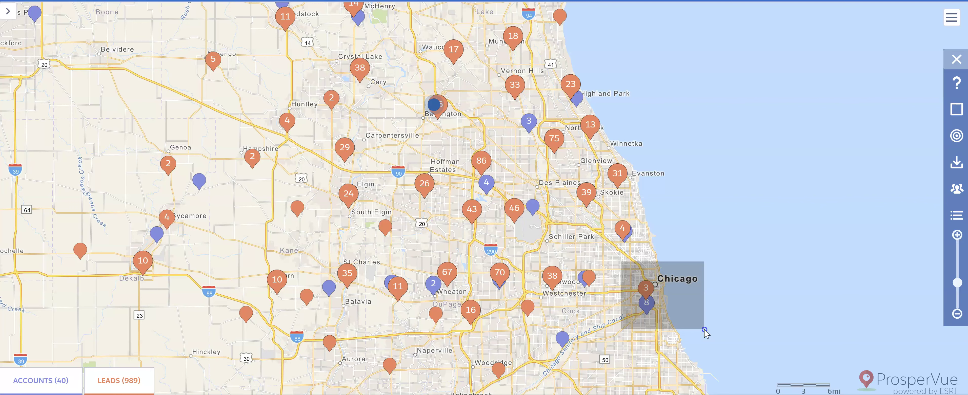
pyautogui.moveTo(704, 331); pyautogui.dragTo(704, 331)
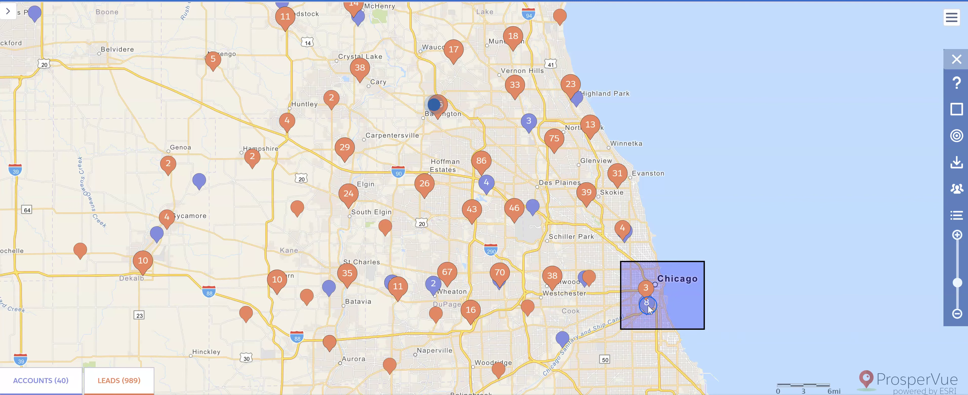
# Start a list view export of the Account records inside the Chicago rectangle, keeping all records selected.
pyautogui.click(673, 306)
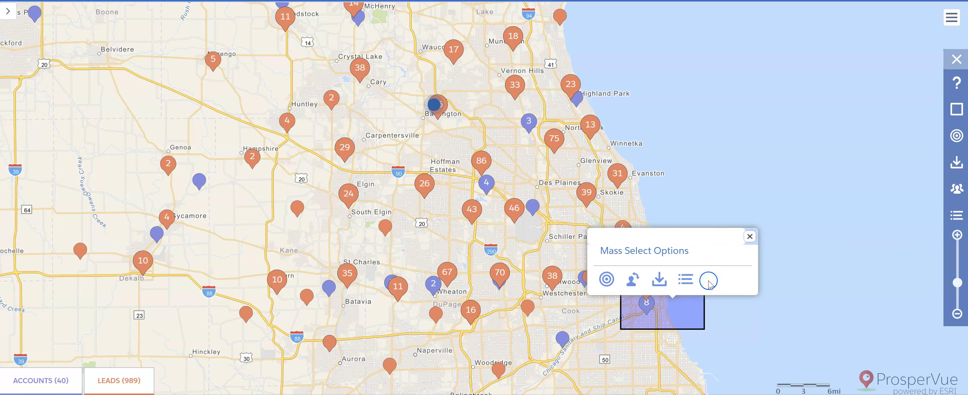
pyautogui.click(686, 280)
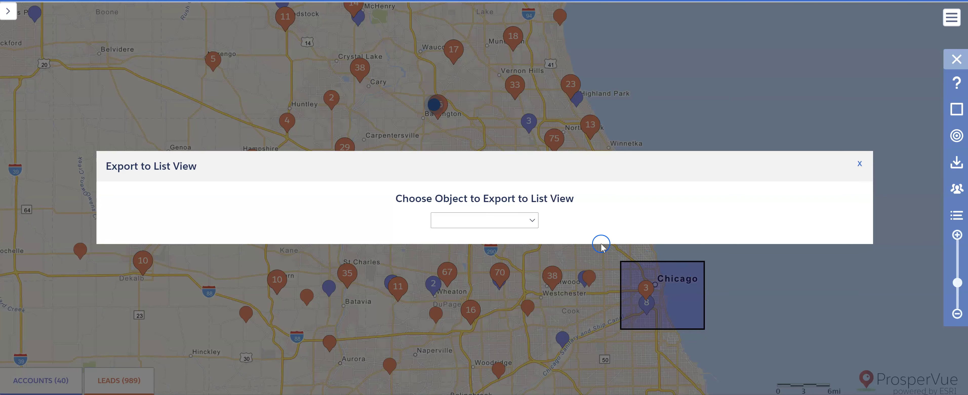
pyautogui.click(531, 221)
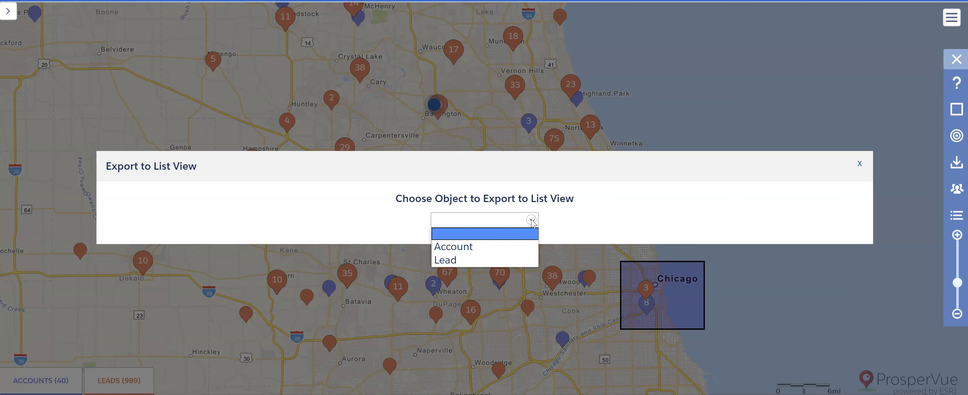
pyautogui.click(479, 247)
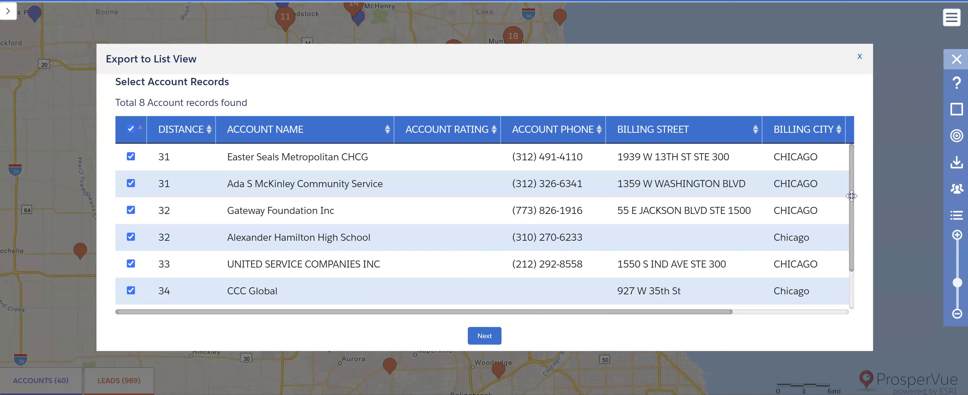
pyautogui.scroll(-2, 844, 262)
pyautogui.scroll(2, 846, 207)
pyautogui.click(485, 337)
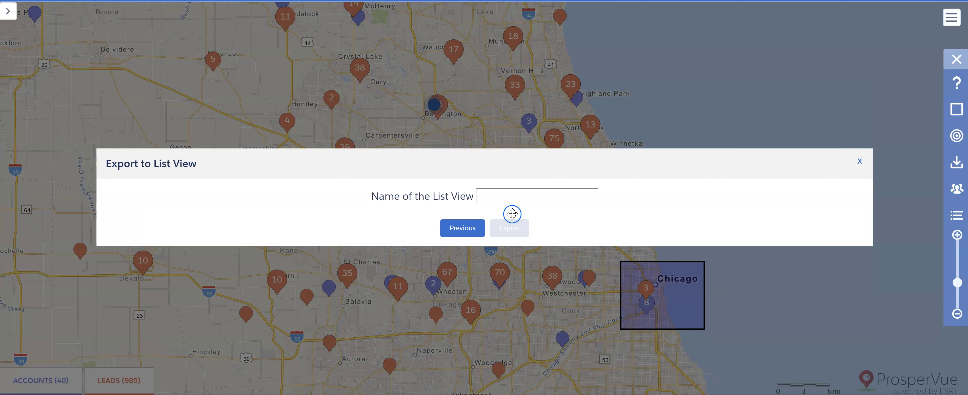
# Export the Chicago accounts to a list view named "Meeting in Chicago Loop Area" and open that list.
pyautogui.click(503, 196)
pyautogui.write('Ne')
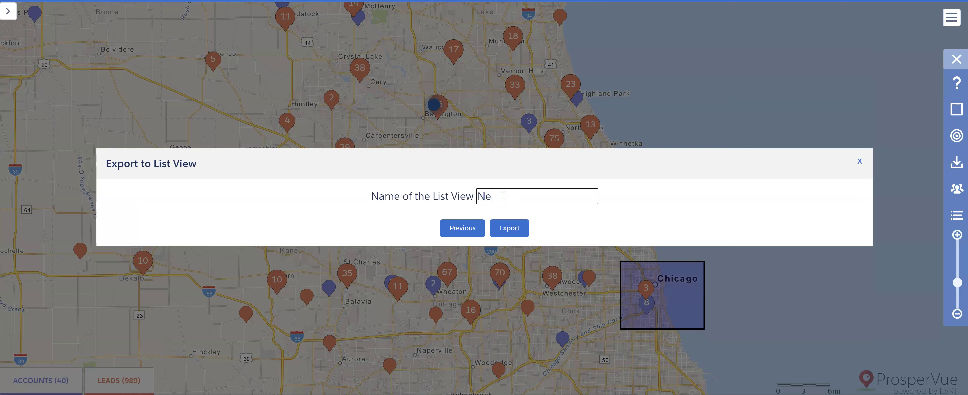
pyautogui.press('BackSpace')
pyautogui.press('BackSpace')
pyautogui.write('Meeting in Chicago Loop Area')
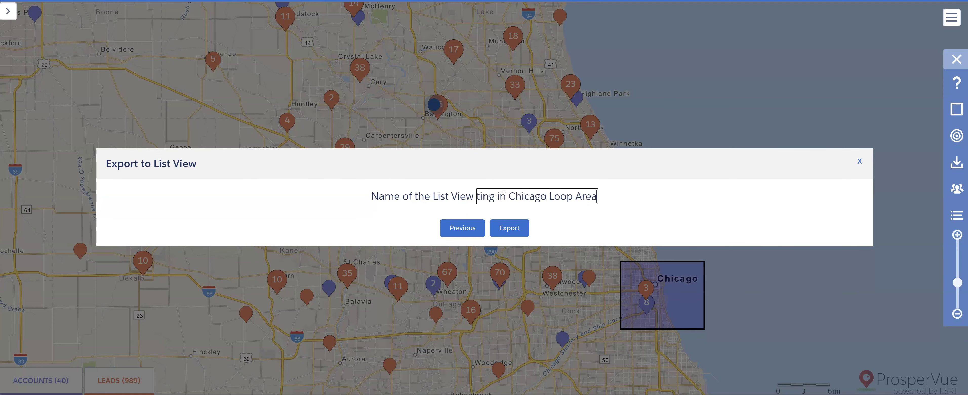
pyautogui.click(498, 230)
pyautogui.click(498, 233)
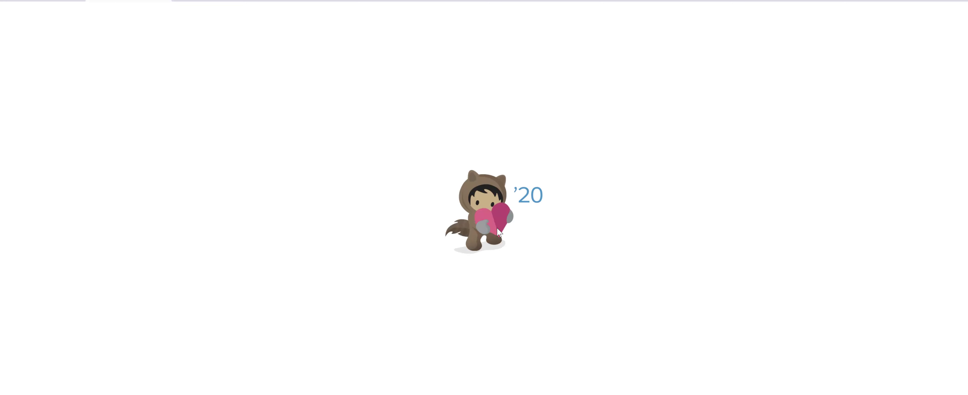